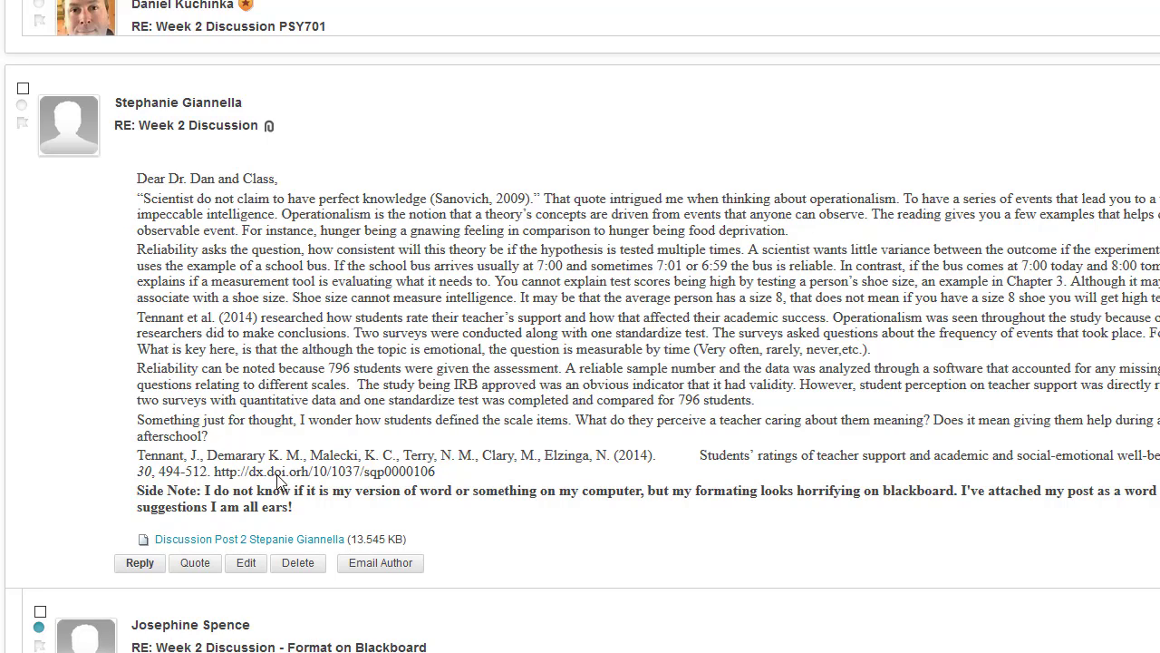
View the Word version of the discussion post over the forum thread, and minimize the document.
{"action": "left_click_drag", "start_coordinate": [0, 10], "coordinate": [487, 0]}
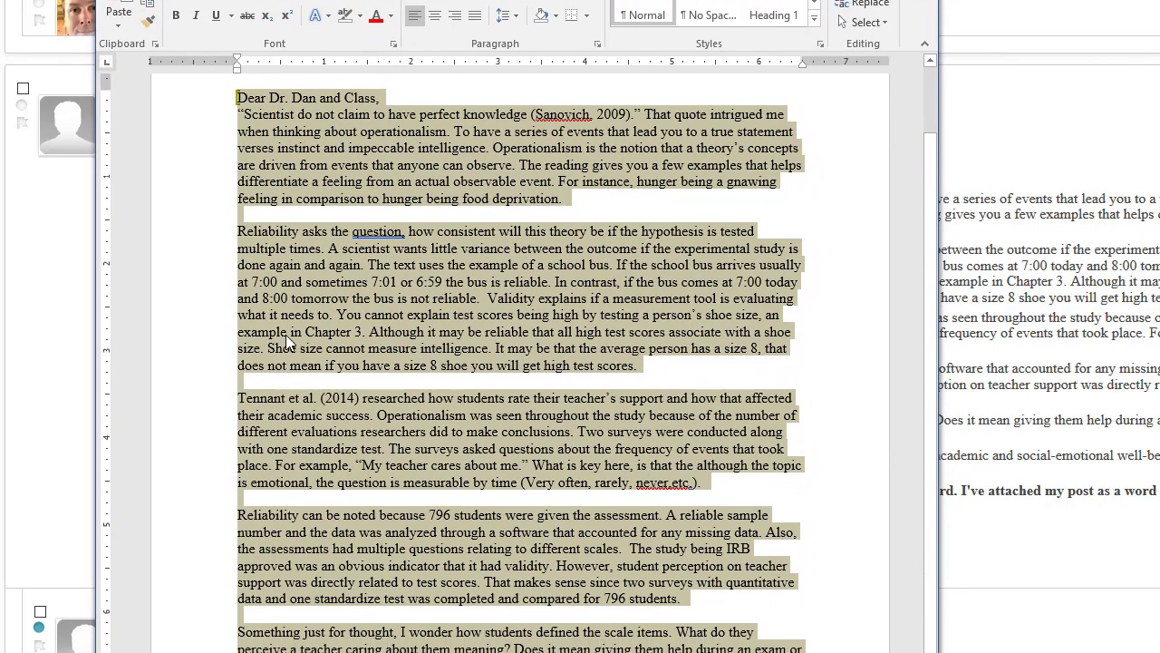
{"action": "left_click", "coordinate": [279, 499]}
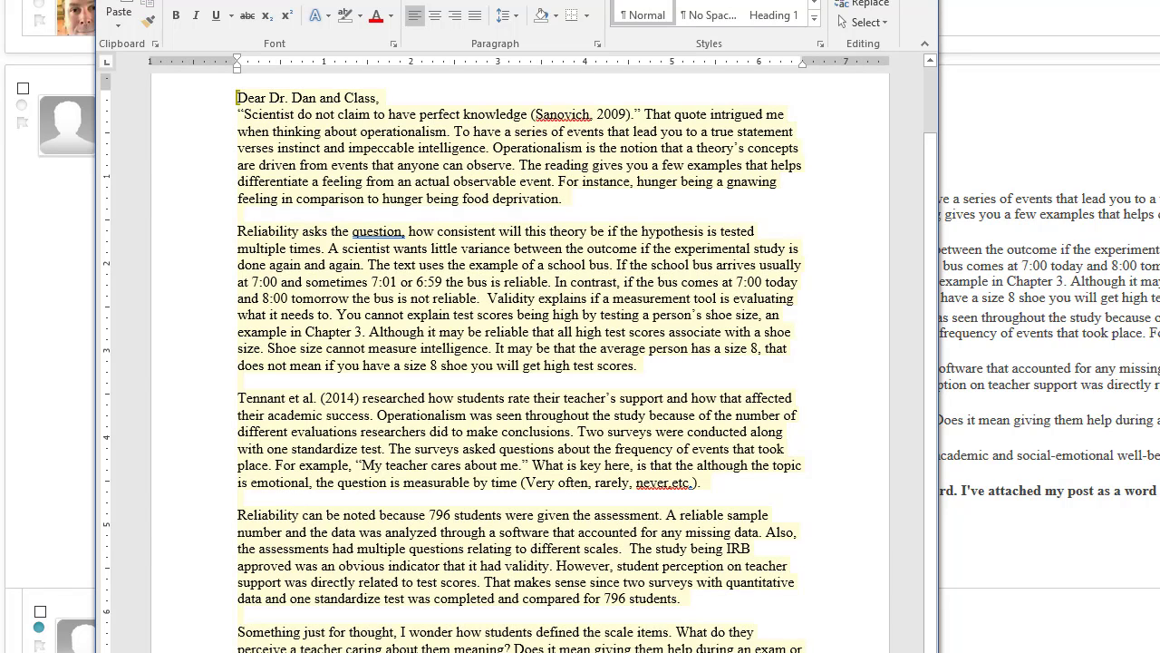
{"action": "key", "text": "super+Down"}
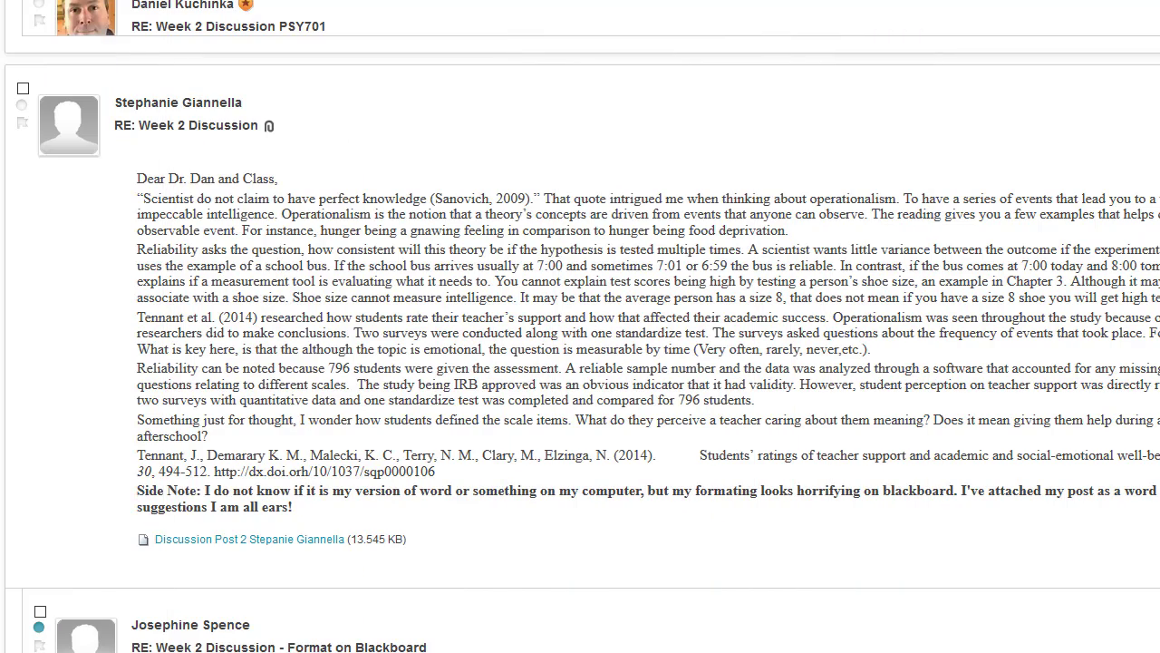
{"action": "mouse_move", "coordinate": [280, 320]}
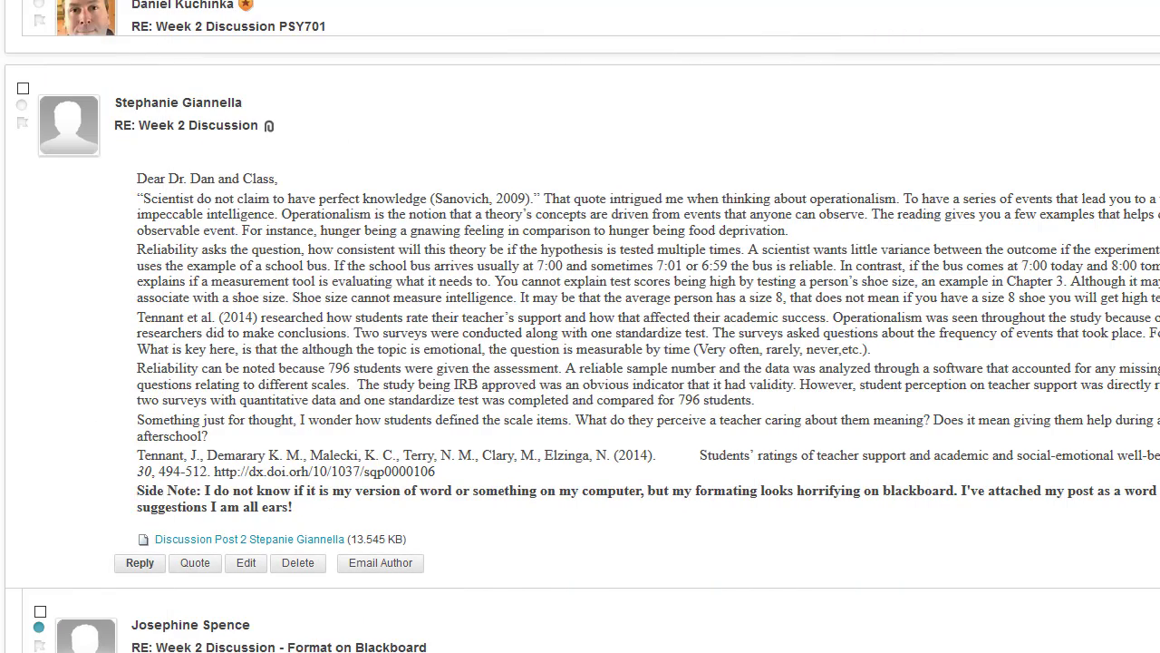
Start a reply to the instructor's opening Week 2 Discussion post and place the cursor in the message body.
{"action": "scroll", "coordinate": [546, 258], "scroll_direction": "up", "scroll_amount": 10}
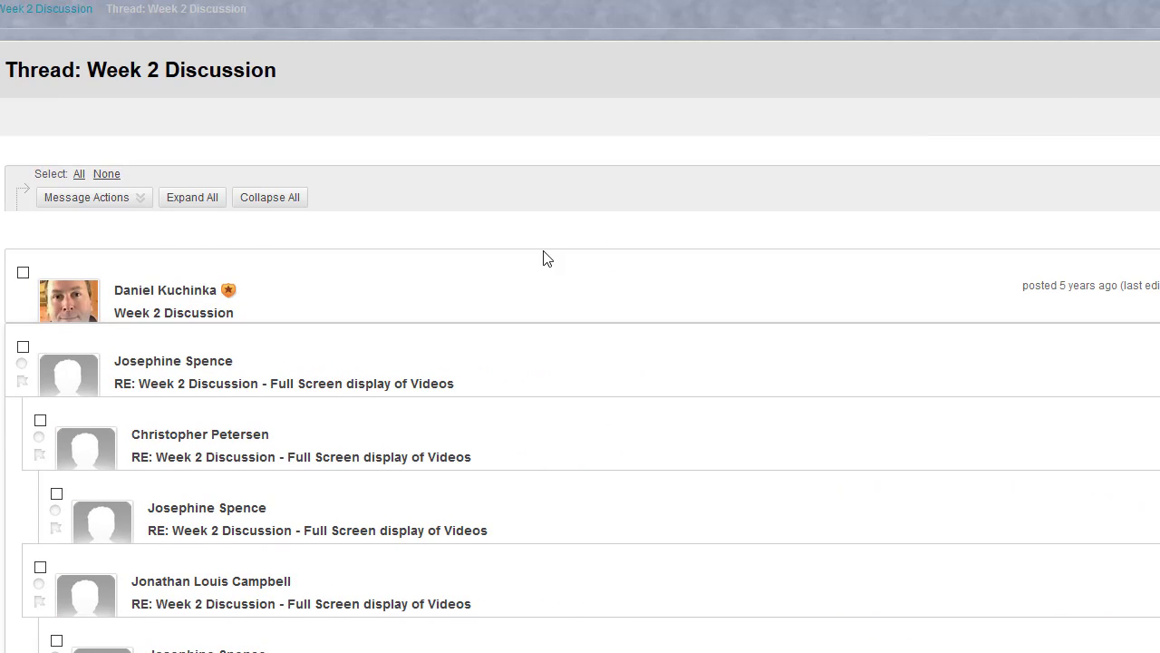
{"action": "left_click", "coordinate": [371, 326]}
{"action": "scroll", "coordinate": [404, 317], "scroll_direction": "down", "scroll_amount": 3}
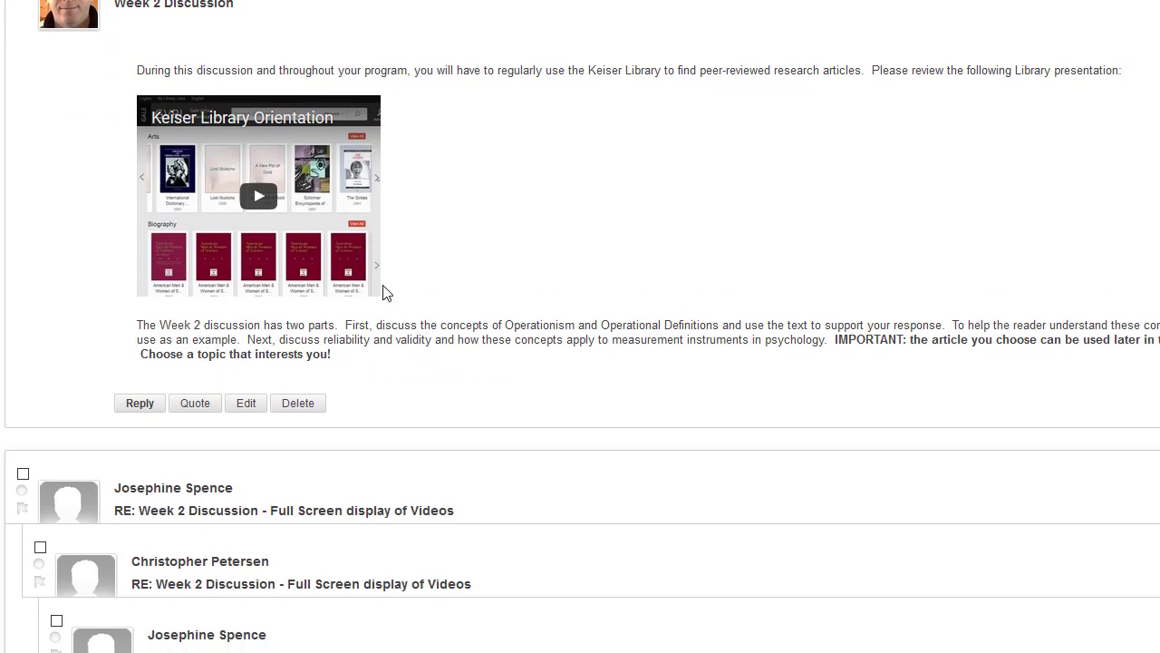
{"action": "left_click", "coordinate": [137, 408]}
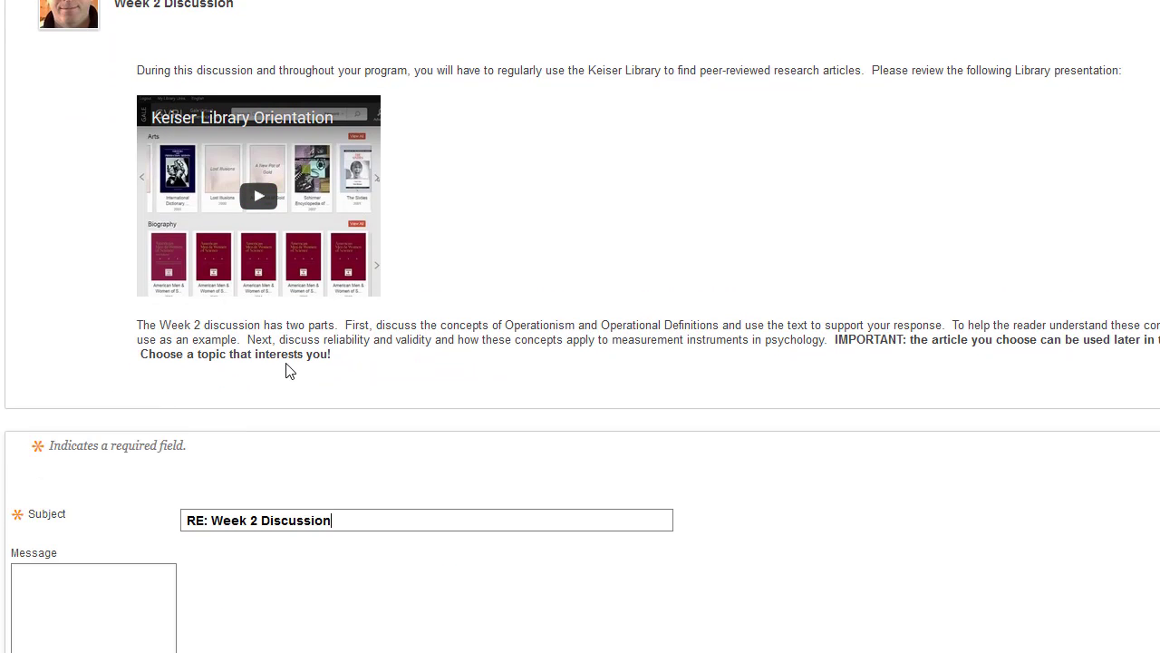
{"action": "scroll", "coordinate": [289, 368], "scroll_direction": "down", "scroll_amount": 5}
{"action": "left_click", "coordinate": [179, 288]}
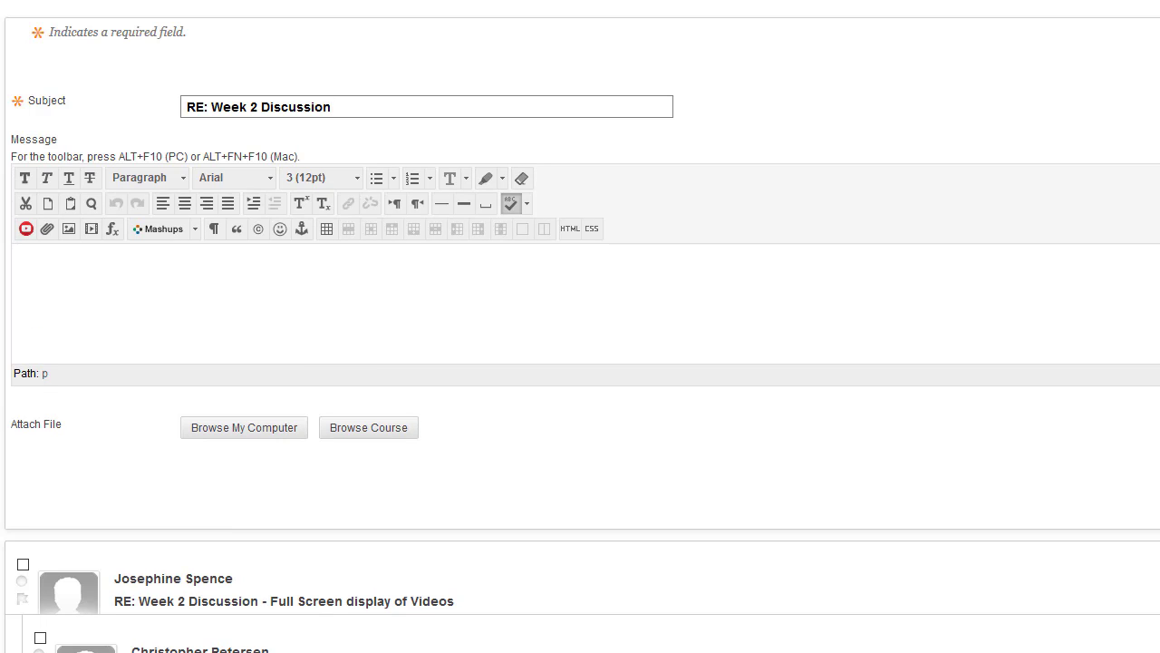
Switch to the Word document and undo the recent edits back to the original paragraph spacing without blank lines.
{"action": "key", "text": "alt+Tab"}
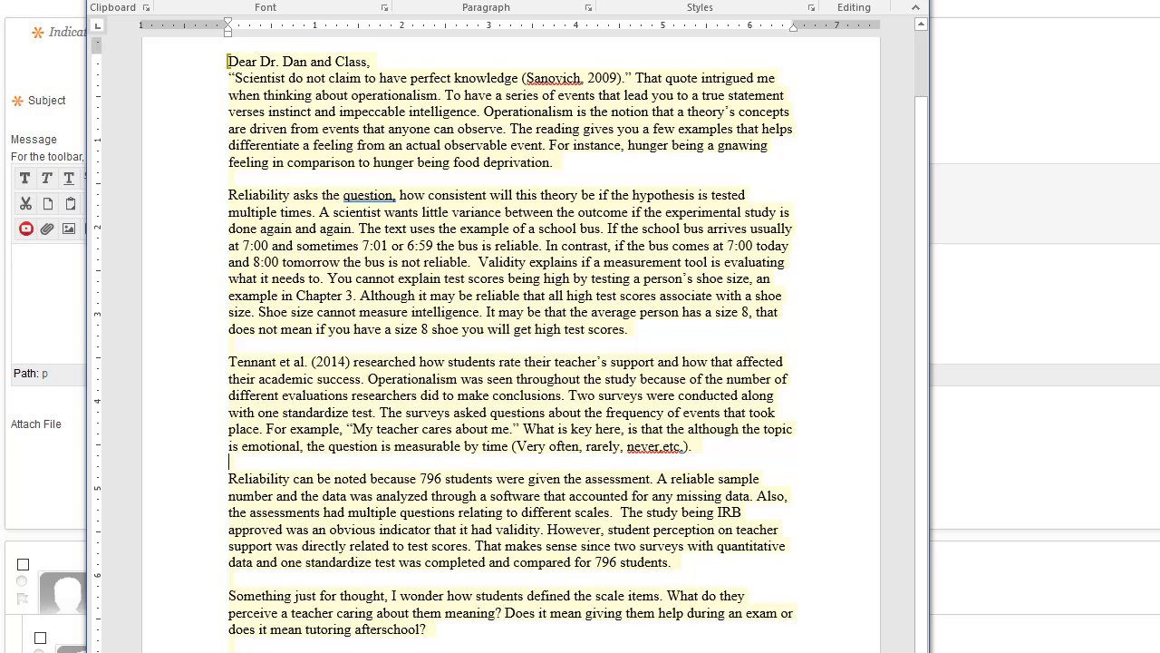
{"action": "left_click_drag", "start_coordinate": [617, 639], "coordinate": [227, 60]}
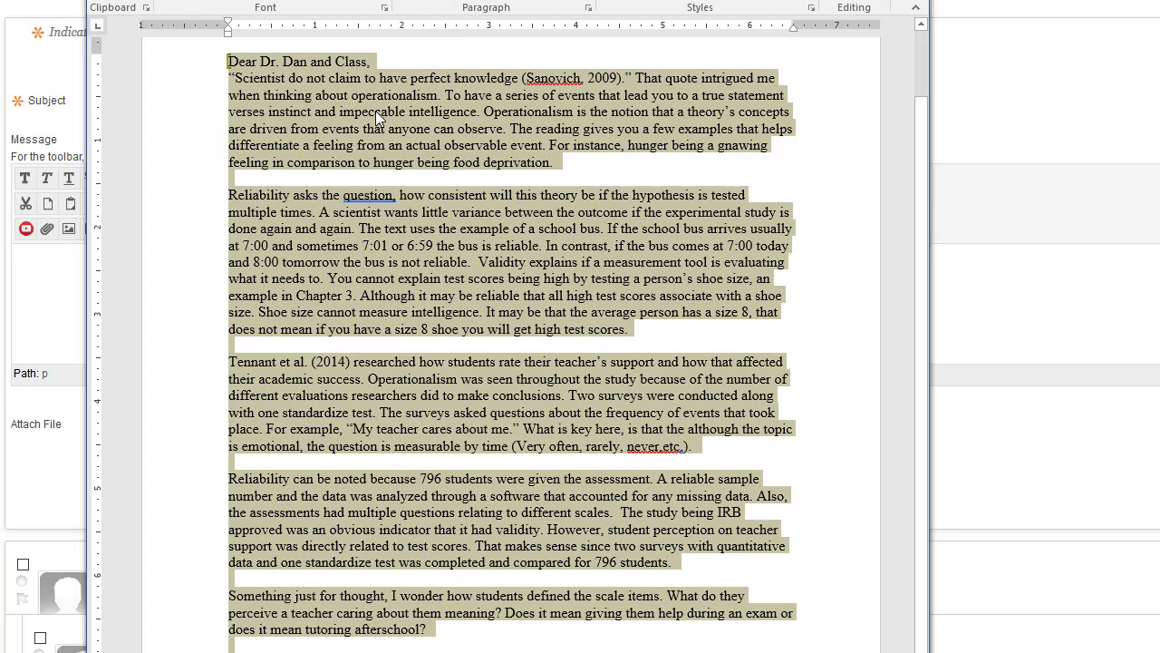
{"action": "key", "text": "Left"}
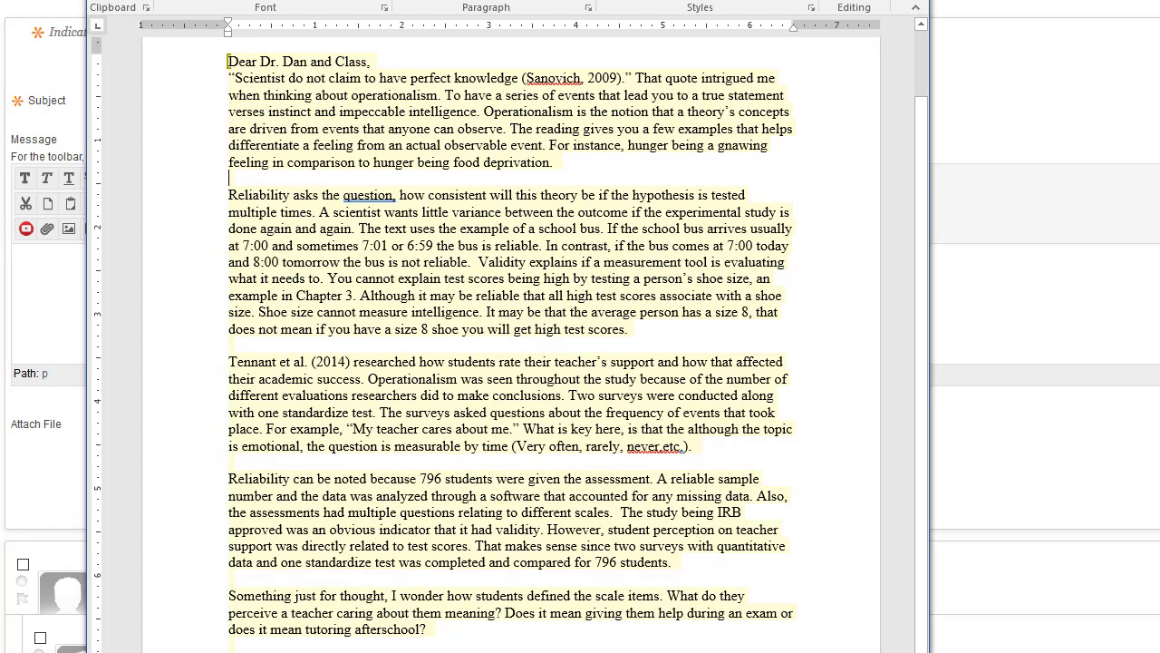
{"action": "left_click_drag", "start_coordinate": [232, 644], "coordinate": [296, 296]}
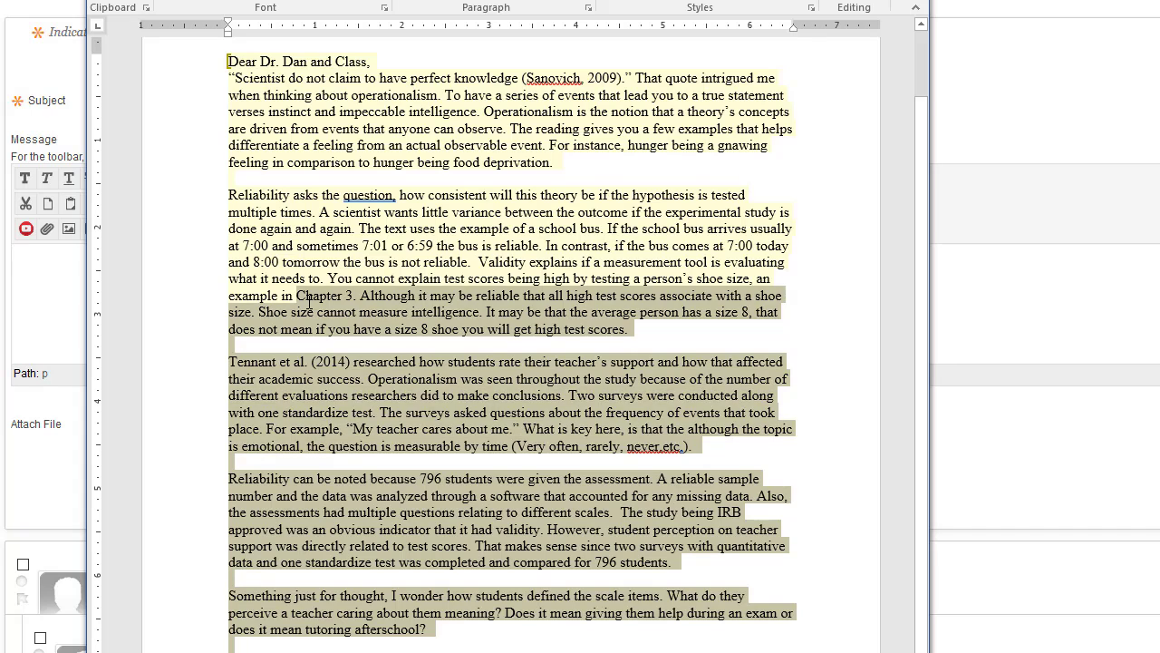
{"action": "left_click", "coordinate": [443, 630]}
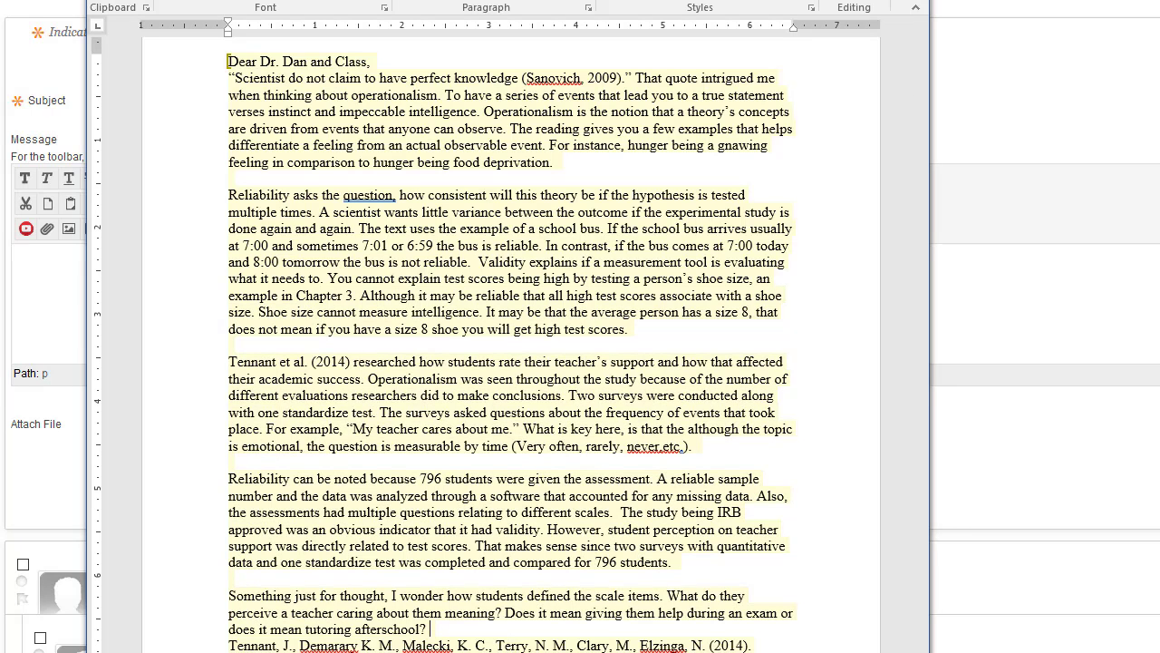
{"action": "left_click", "coordinate": [232, 579]}
{"action": "key", "text": "BackSpace"}
{"action": "key", "text": "ctrl+z"}
{"action": "key", "text": "ctrl+z"}
{"action": "key", "text": "ctrl+z"}
{"action": "key", "text": "ctrl+z"}
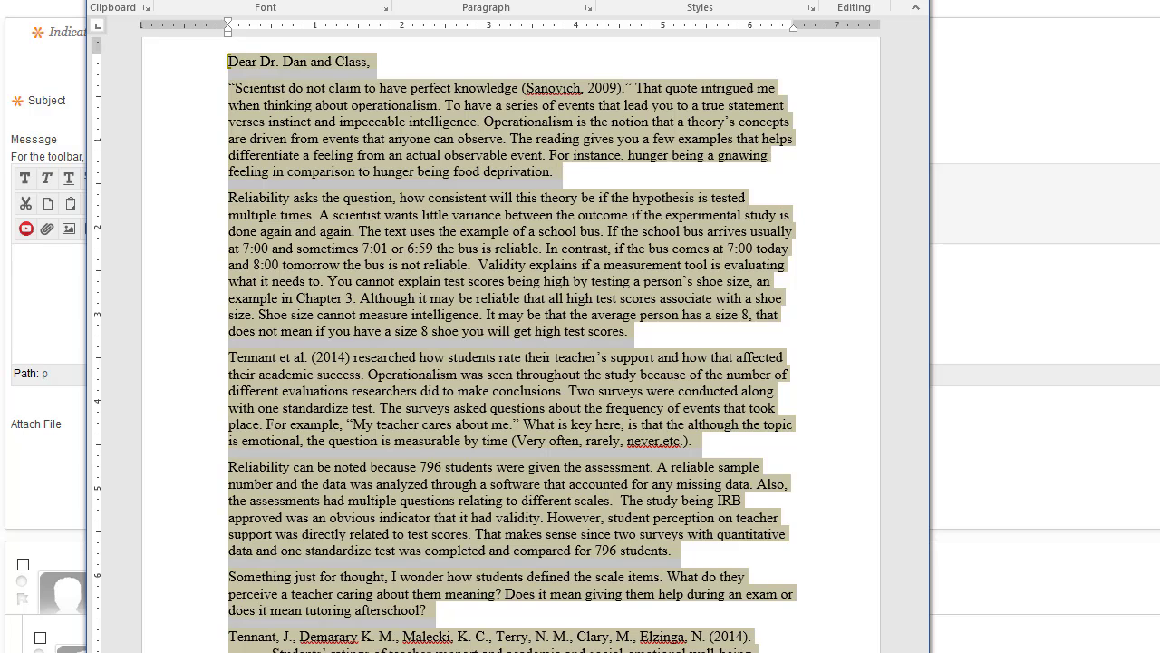
Copy the full post text from the Word document and paste it into the reply's message body.
{"action": "left_click", "coordinate": [363, 212]}
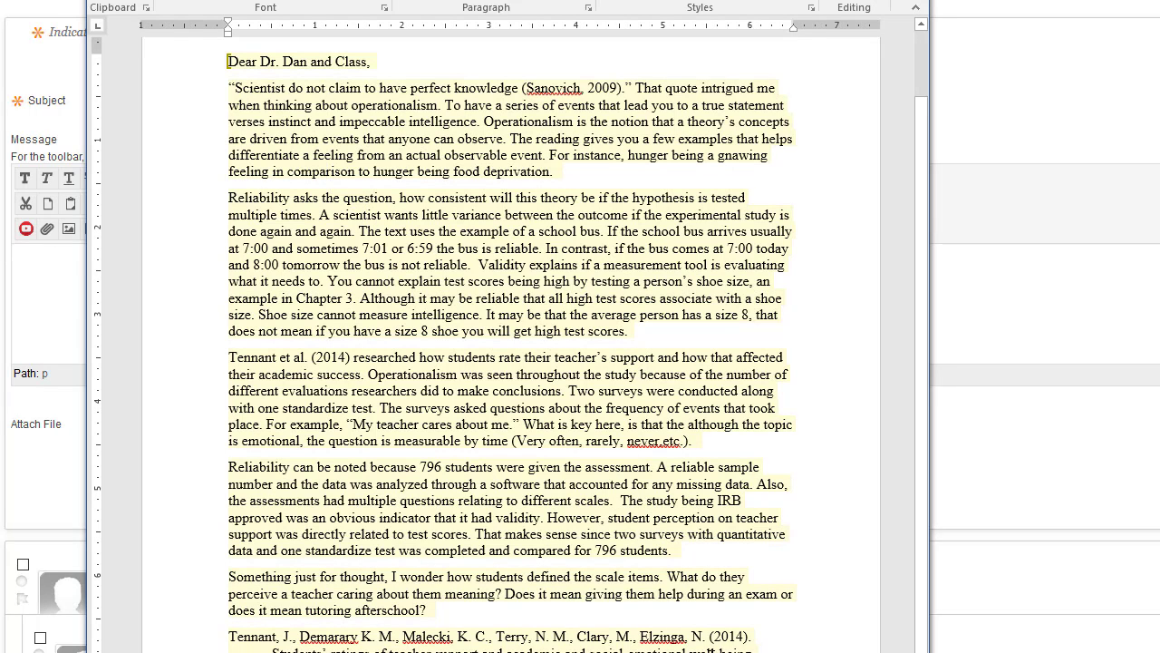
{"action": "left_click_drag", "start_coordinate": [752, 648], "coordinate": [218, 86]}
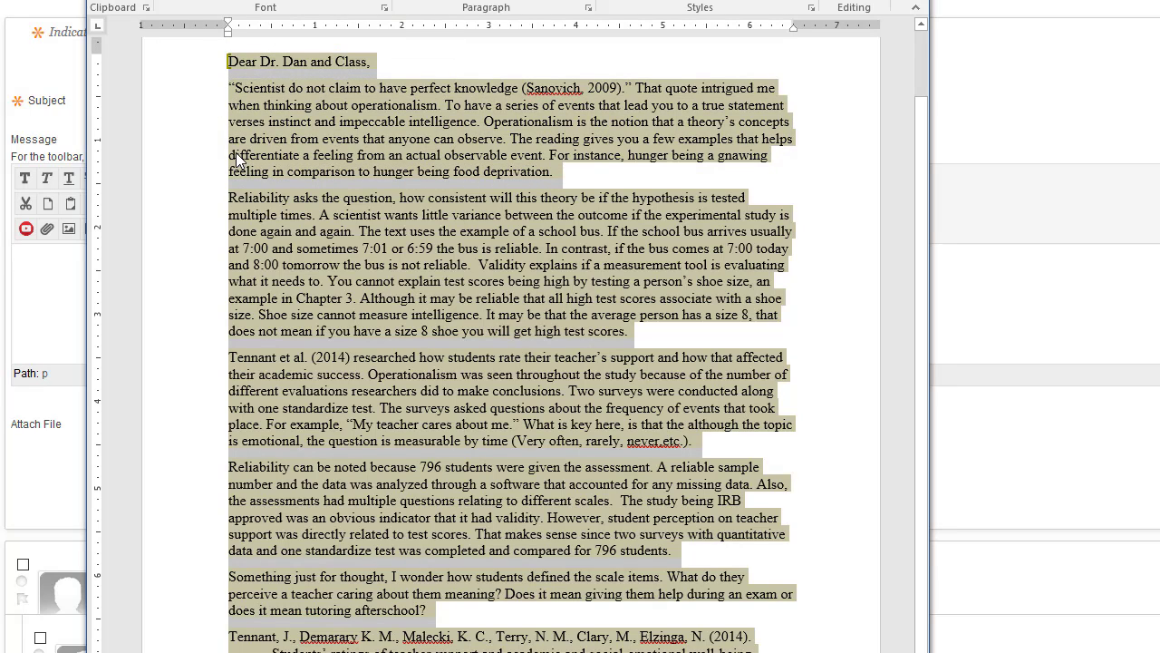
{"action": "key", "text": "alt+Tab"}
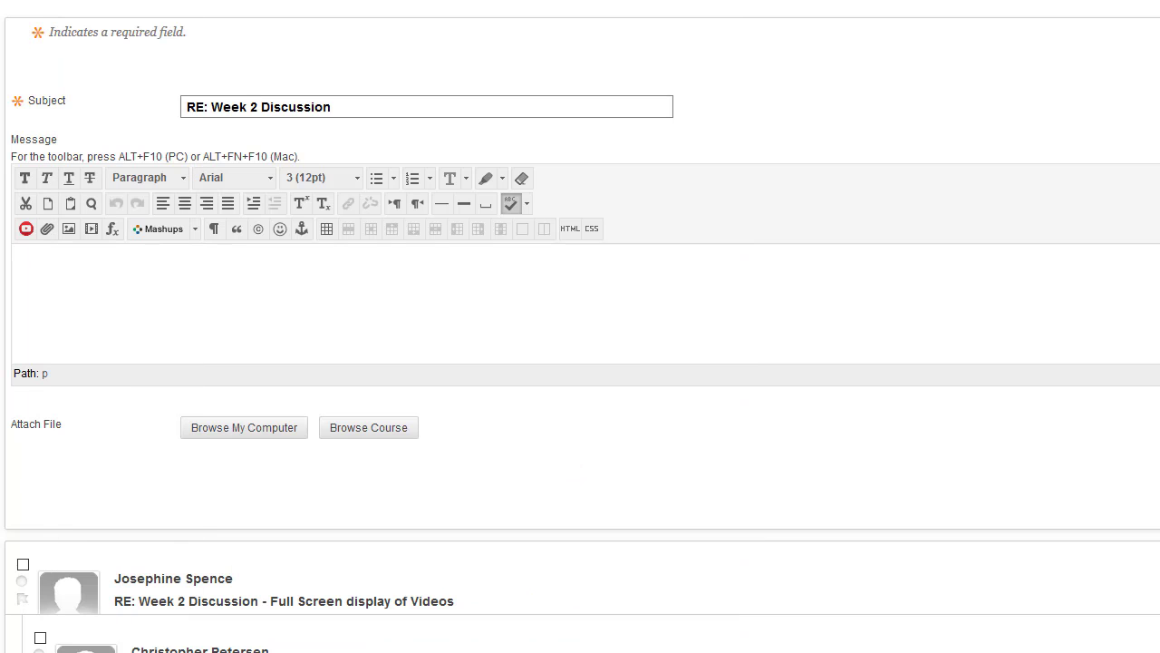
{"action": "left_click", "coordinate": [192, 305]}
{"action": "key", "text": "ctrl+v"}
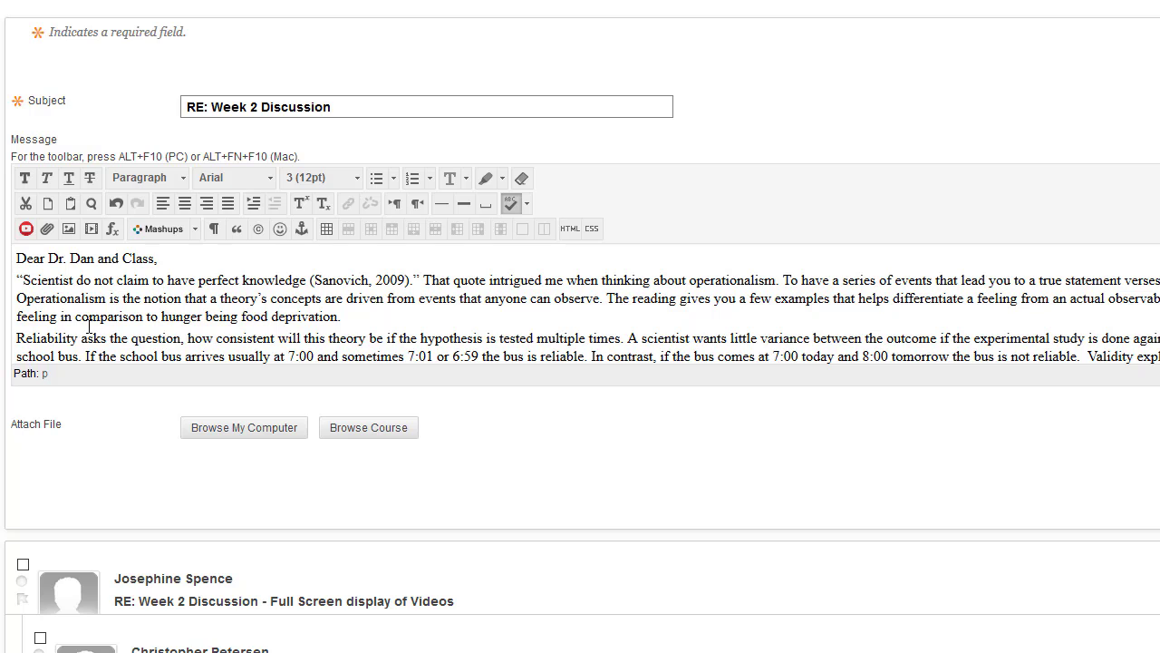
Review the spacing of the pasted post in the message body and delete all of its text.
{"action": "scroll", "coordinate": [92, 326], "scroll_direction": "down", "scroll_amount": 3}
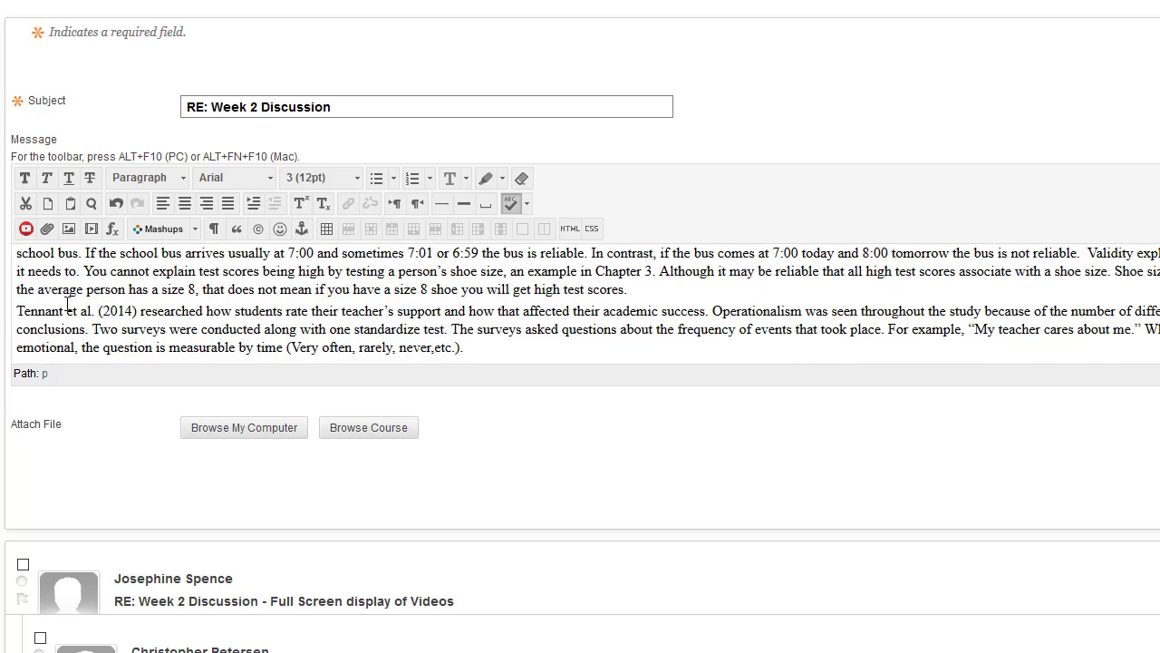
{"action": "scroll", "coordinate": [77, 304], "scroll_direction": "up", "scroll_amount": 3}
{"action": "scroll", "coordinate": [77, 303], "scroll_direction": "down", "scroll_amount": 5}
{"action": "key", "text": "ctrl+a"}
{"action": "key", "text": "ctrl+c"}
{"action": "scroll", "coordinate": [148, 319], "scroll_direction": "up", "scroll_amount": 5}
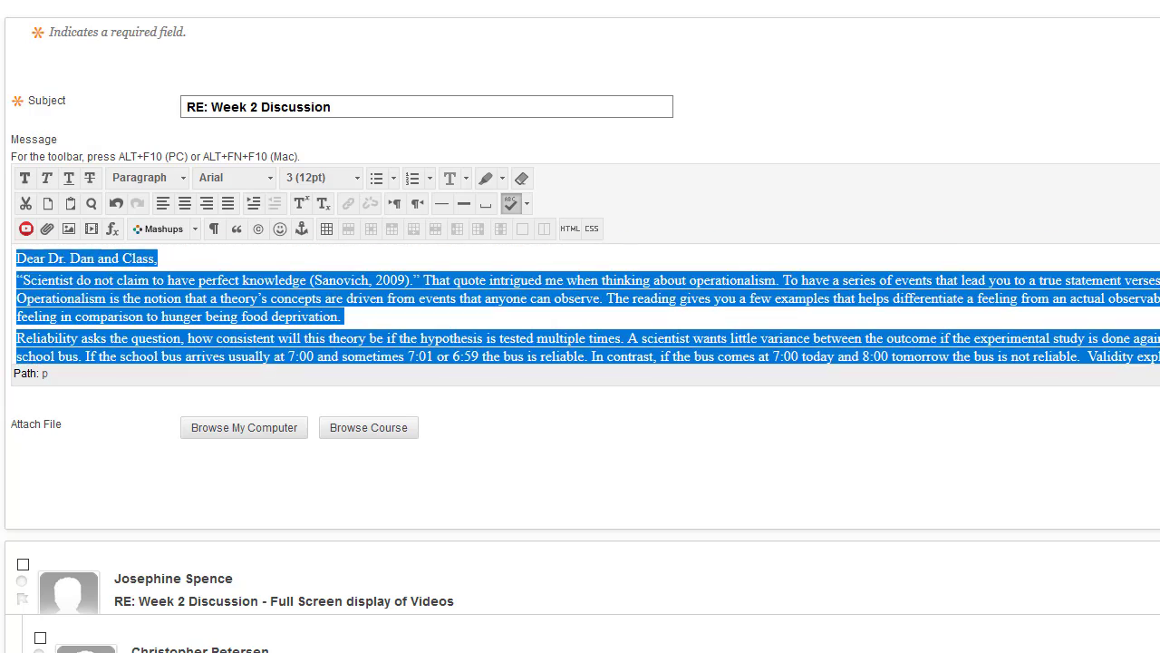
{"action": "key", "text": "Delete"}
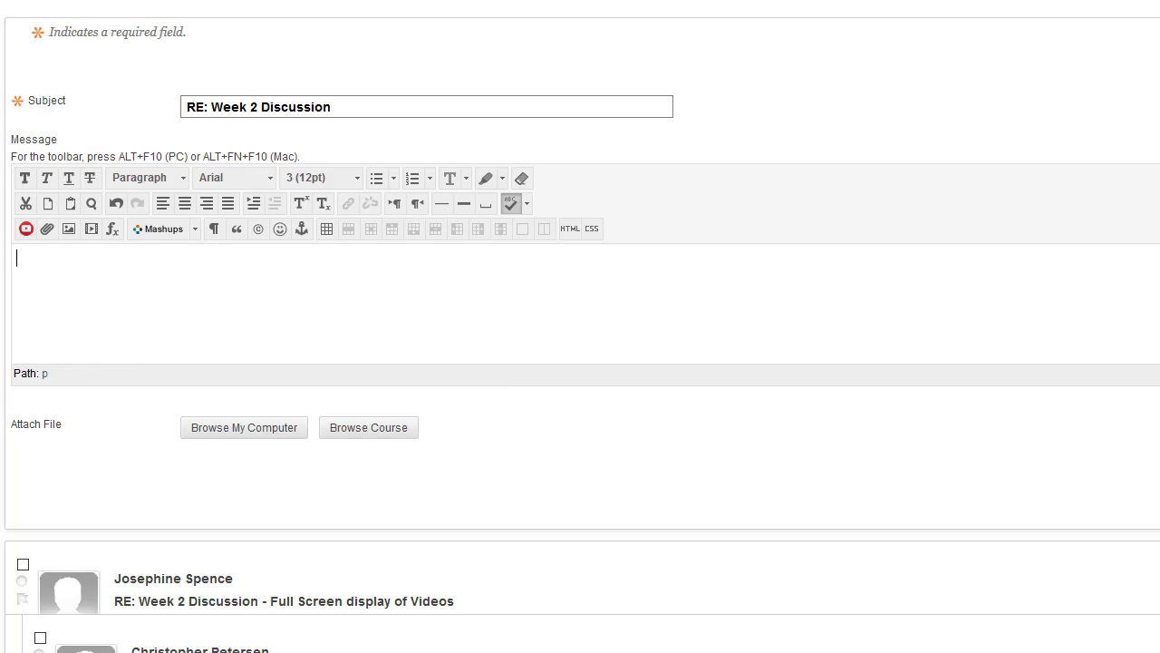
Switch to the Word document and remove the space after paragraph for the entire text.
{"action": "left_click_drag", "start_coordinate": [0, 61], "coordinate": [322, 0]}
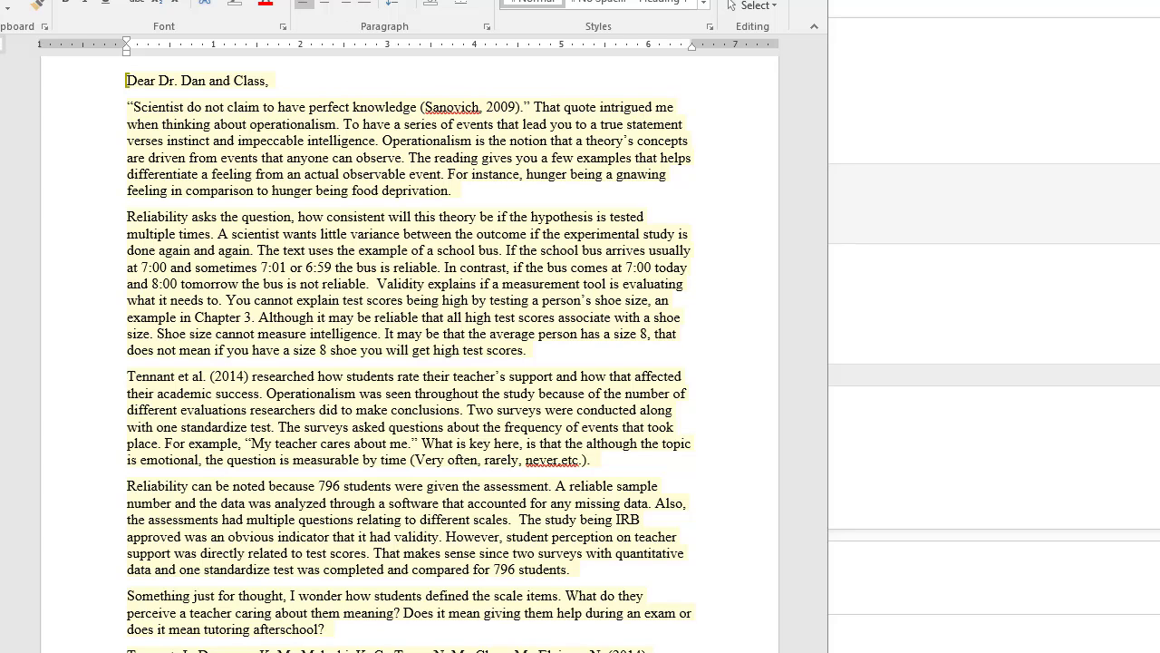
{"action": "left_click", "coordinate": [391, 0]}
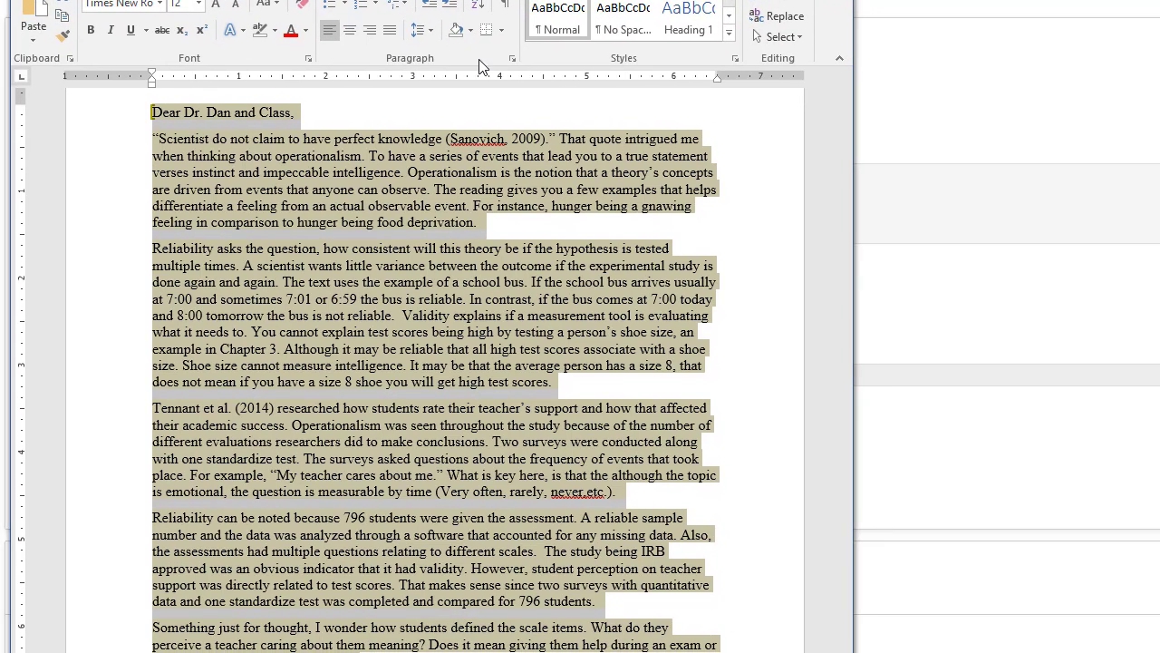
{"action": "left_click", "coordinate": [422, 30]}
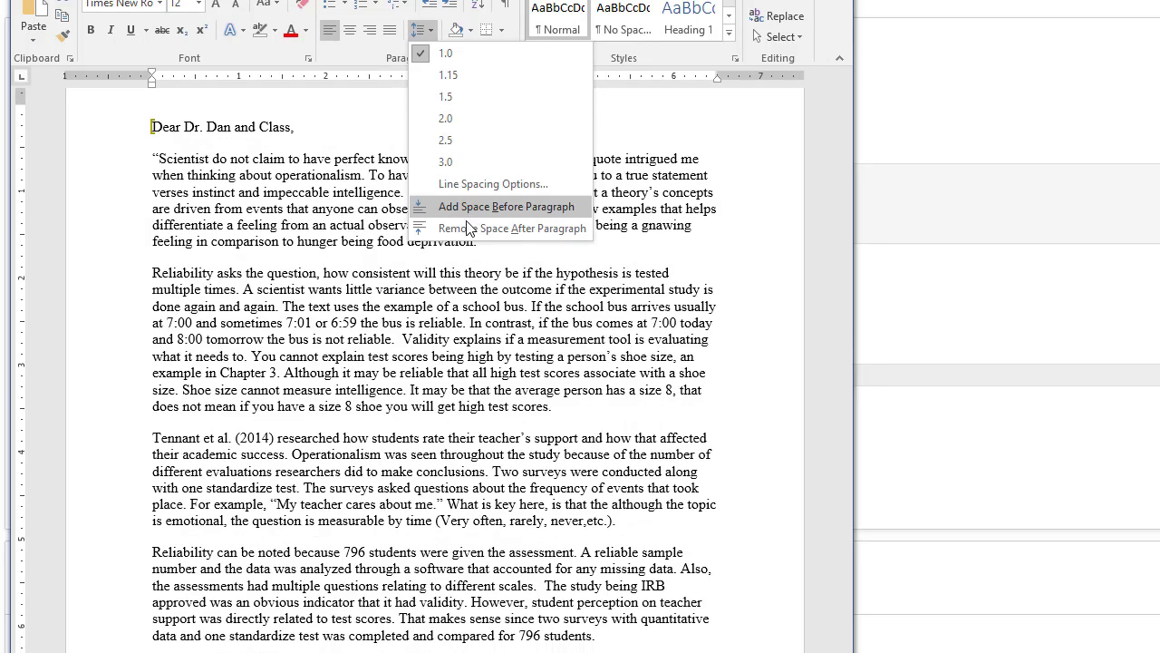
{"action": "left_click", "coordinate": [467, 233]}
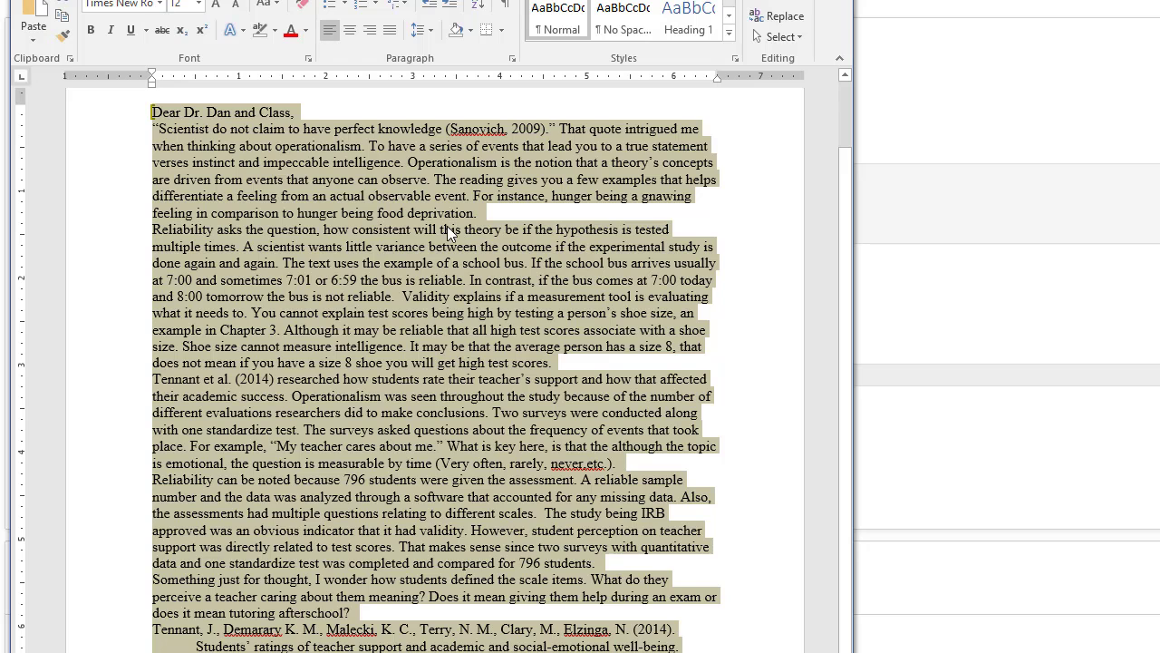
{"action": "left_click", "coordinate": [434, 32]}
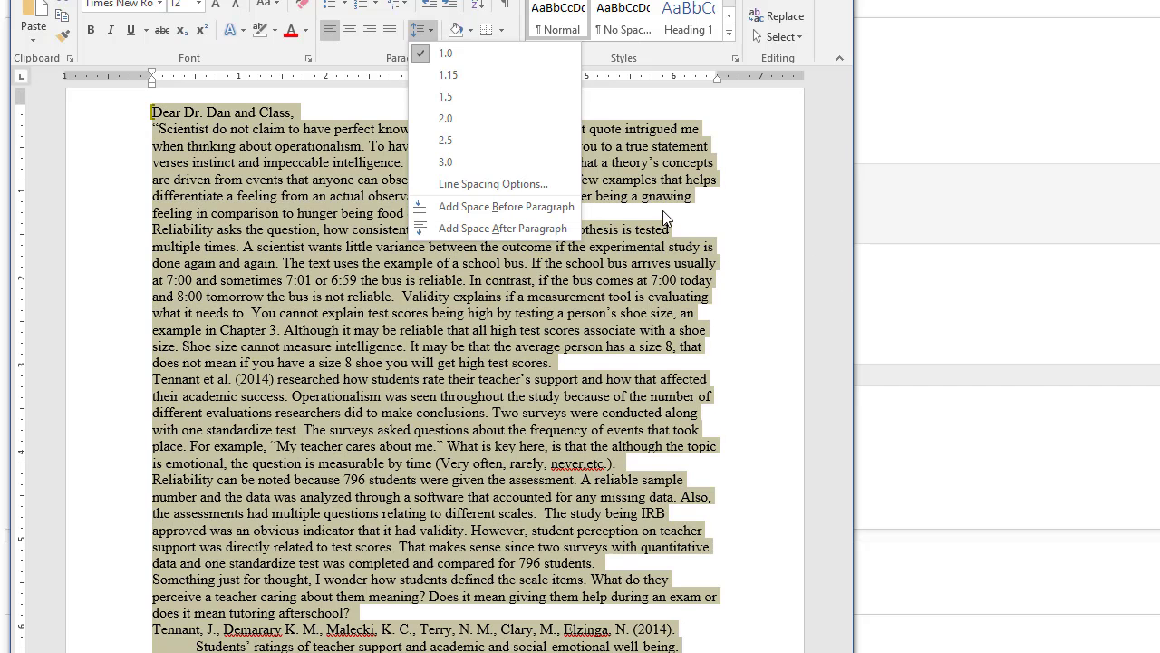
{"action": "left_click", "coordinate": [663, 211]}
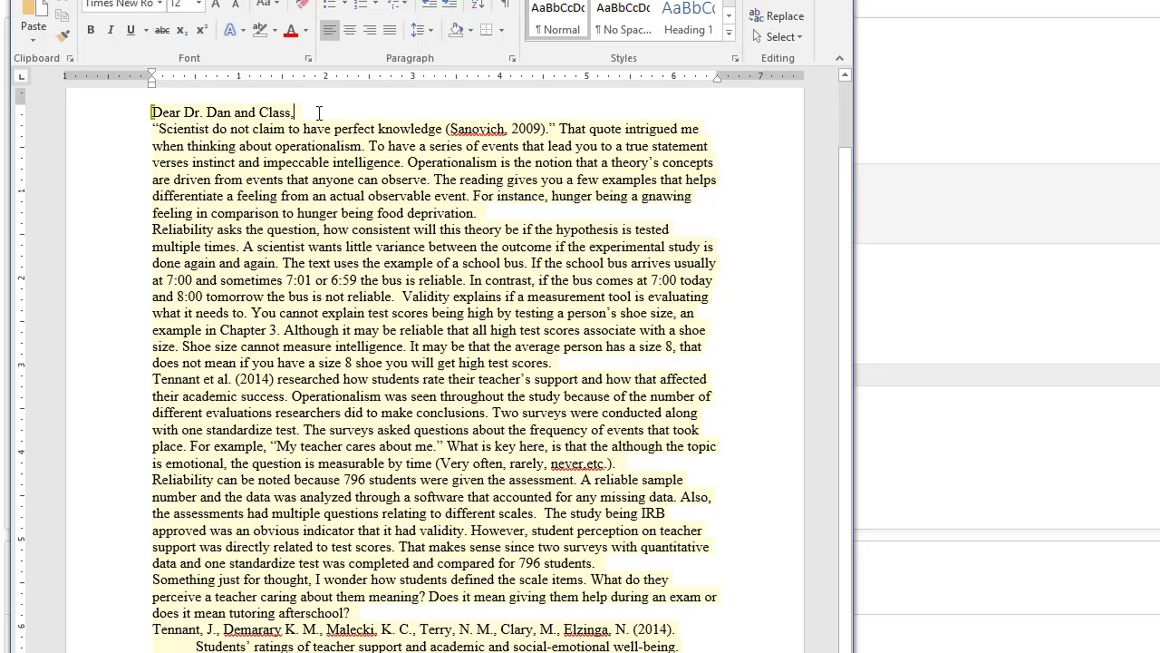
Insert blank lines after the greeting and after each of the first three body paragraphs, and another above the Tennant reference.
{"action": "key", "text": "Return"}
{"action": "left_click", "coordinate": [495, 232]}
{"action": "key", "text": "Return"}
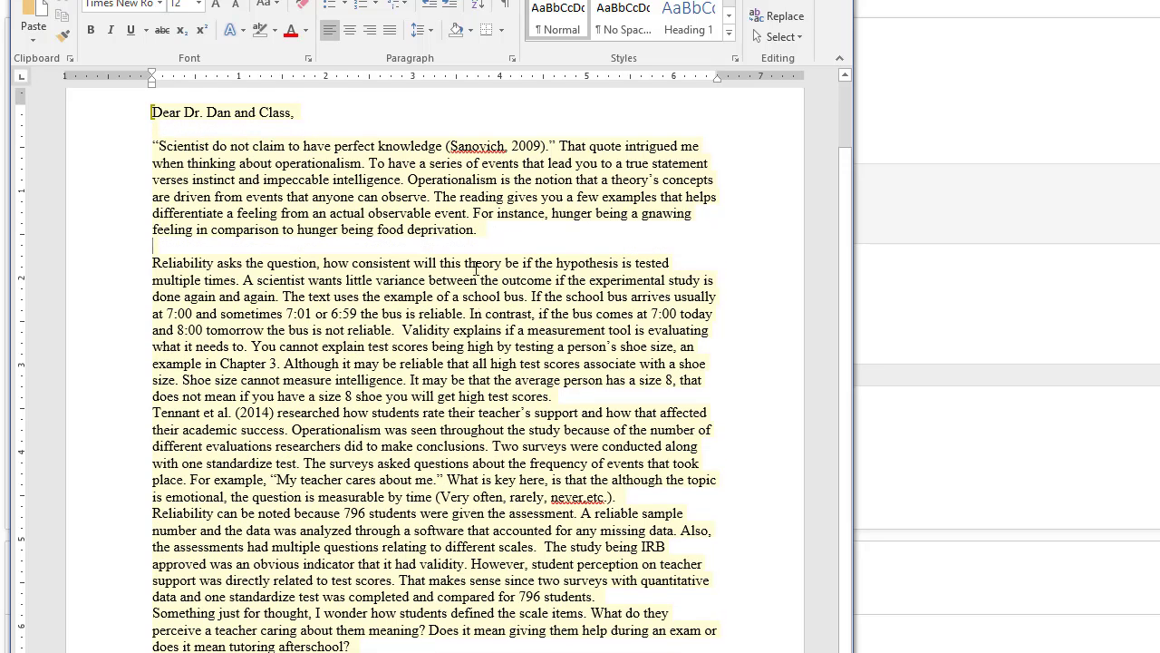
{"action": "left_click", "coordinate": [573, 393]}
{"action": "key", "text": "Return"}
{"action": "scroll", "coordinate": [604, 455], "scroll_direction": "down", "scroll_amount": 2}
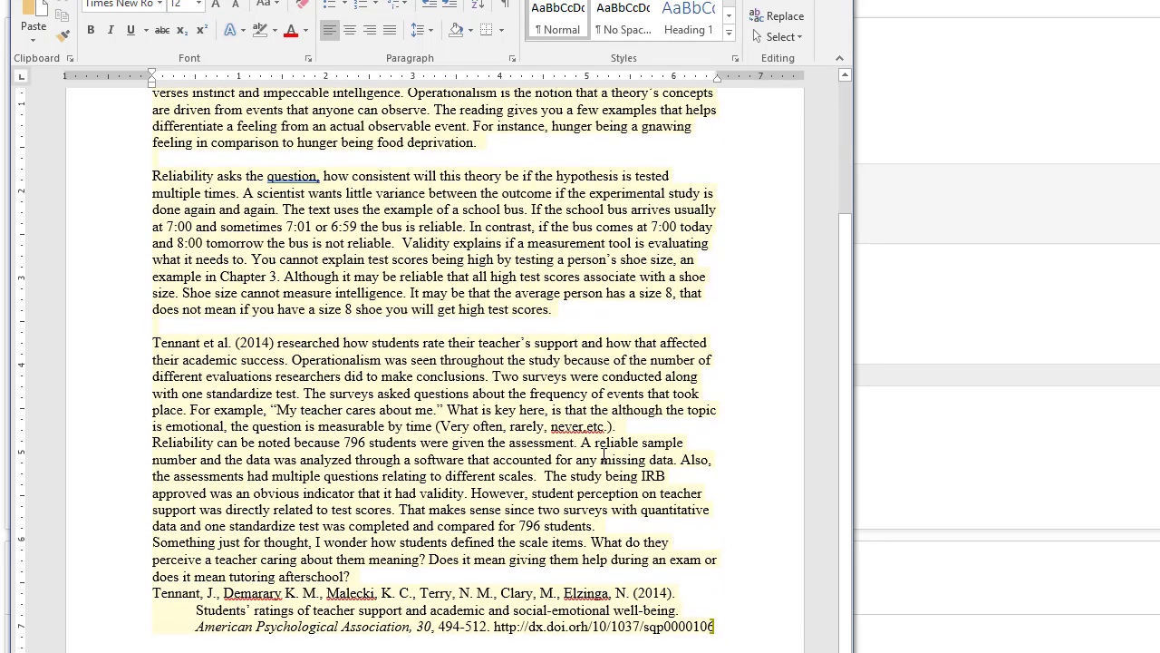
{"action": "left_click", "coordinate": [622, 426]}
{"action": "key", "text": "Return"}
{"action": "scroll", "coordinate": [152, 617], "scroll_direction": "down", "scroll_amount": 2}
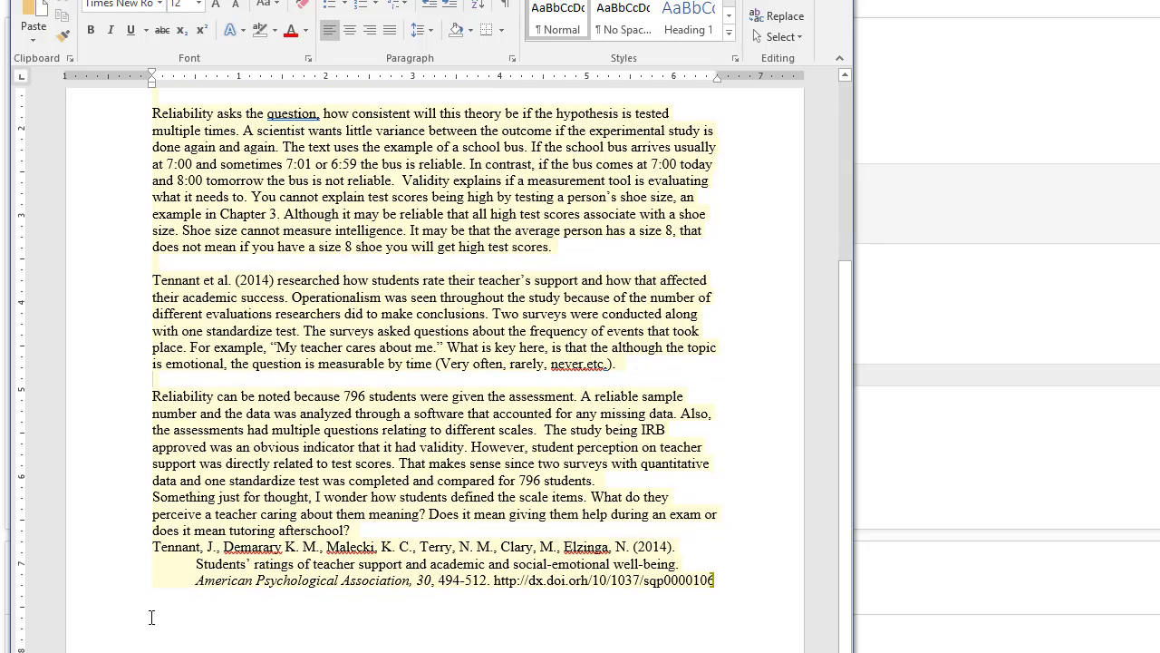
{"action": "key", "text": "Return"}
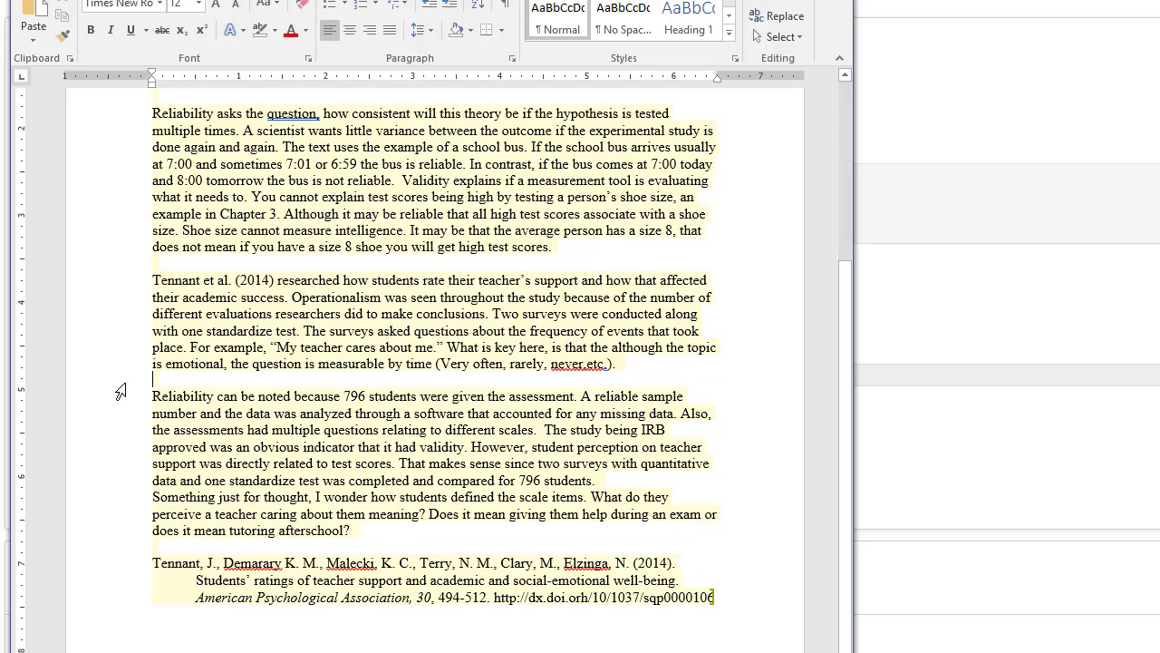
{"action": "left_click", "coordinate": [197, 265]}
{"action": "left_click", "coordinate": [428, 29]}
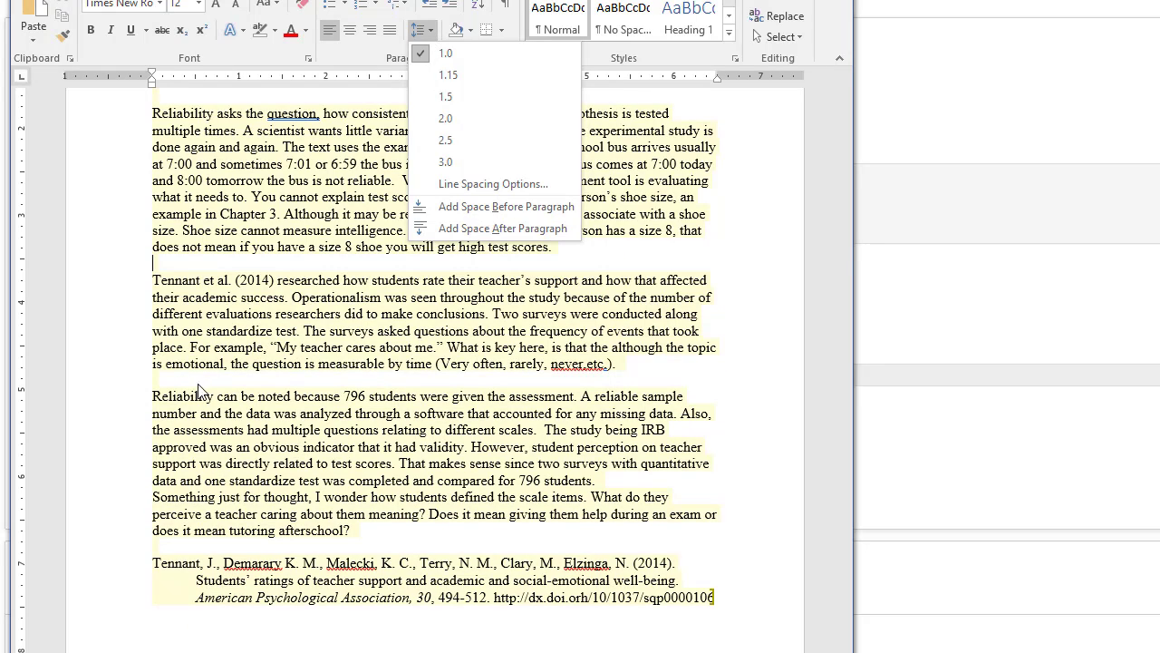
{"action": "key", "text": "Escape"}
Copy the entire reformatted post from Word and paste it into the message body of the Week 2 Discussion reply.
{"action": "left_click_drag", "start_coordinate": [727, 604], "coordinate": [239, 218]}
{"action": "left_click", "coordinate": [732, 608]}
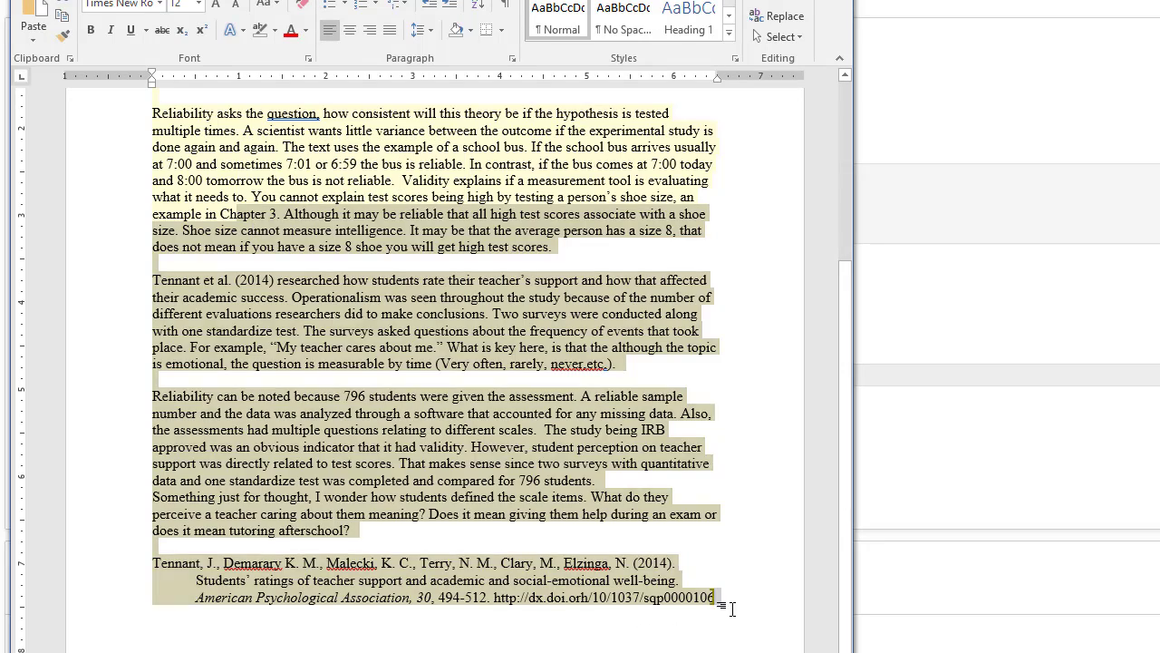
{"action": "left_click_drag", "start_coordinate": [723, 594], "coordinate": [145, 199]}
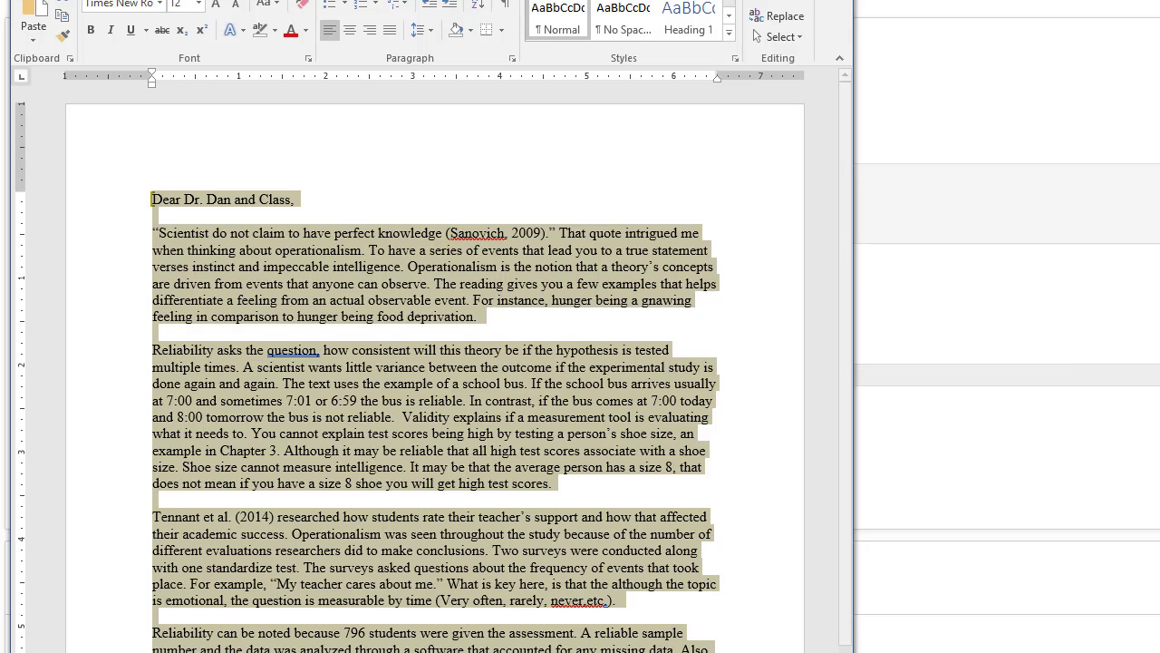
{"action": "key", "text": "alt+Tab"}
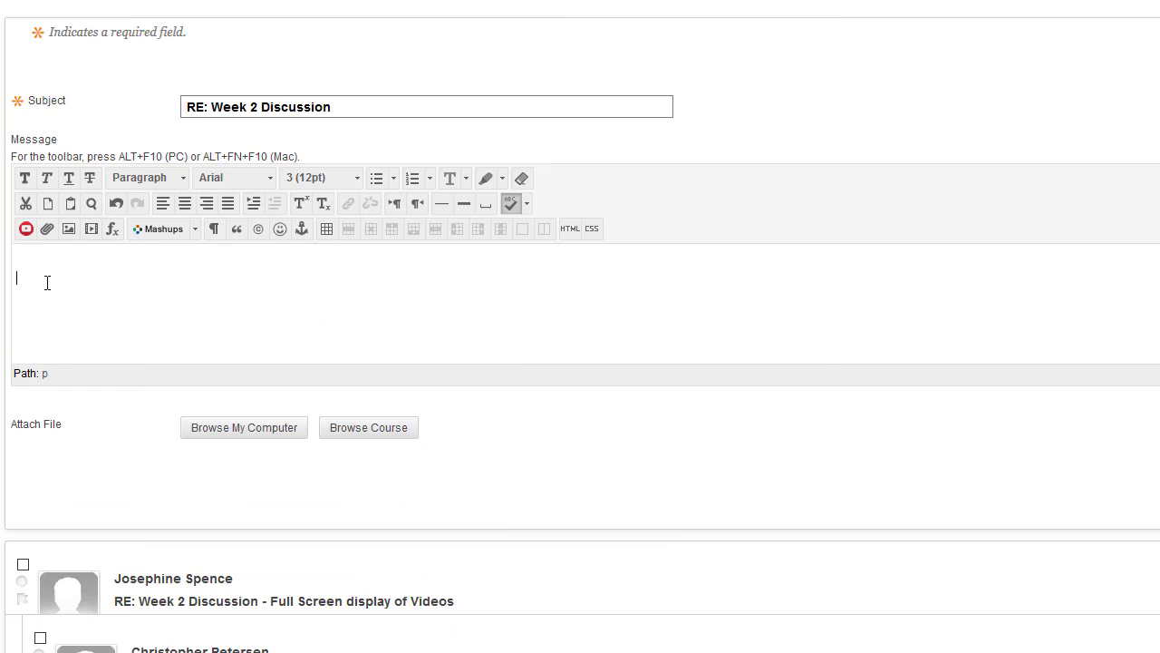
{"action": "key", "text": "ctrl+v"}
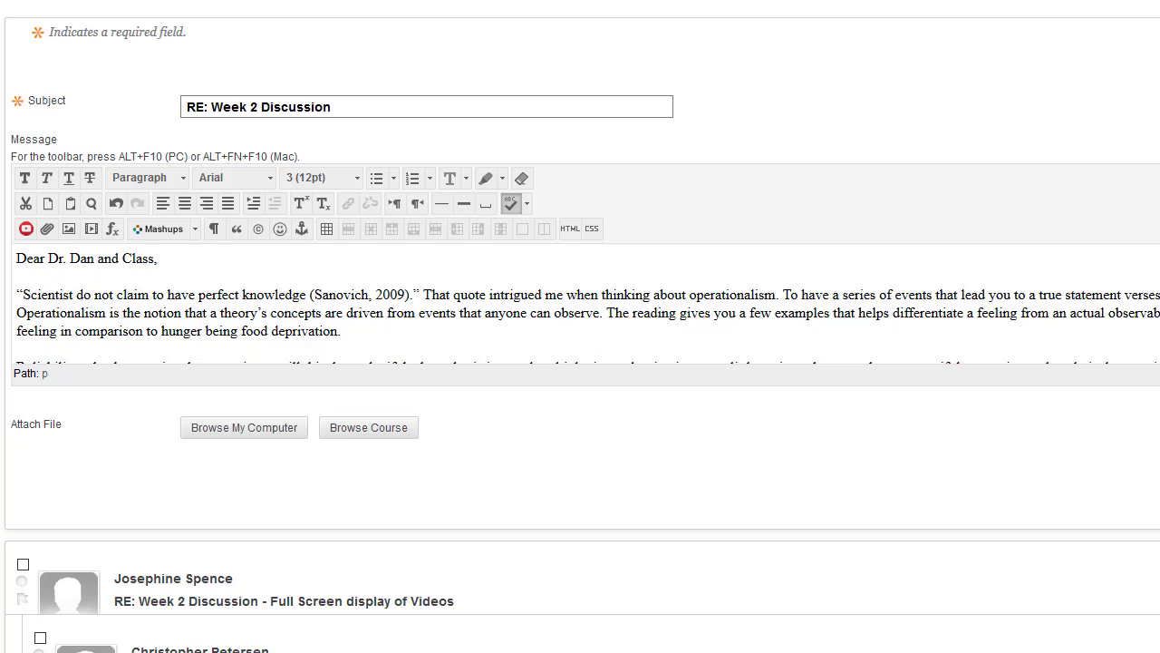
{"action": "scroll", "coordinate": [327, 328], "scroll_direction": "down", "scroll_amount": 5}
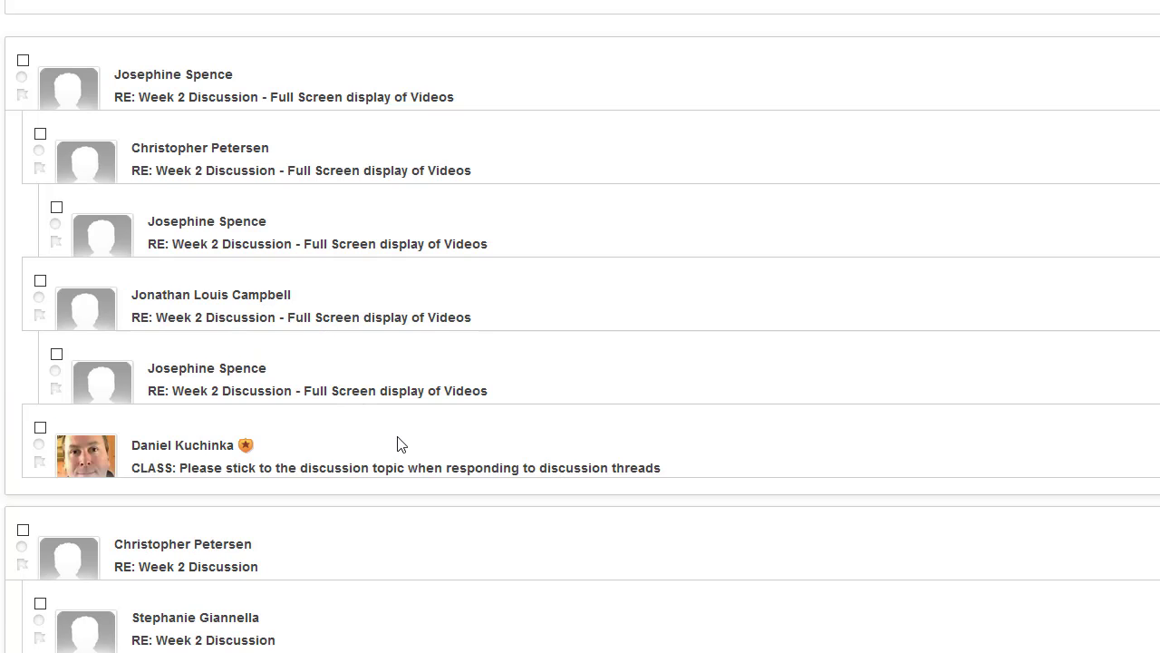